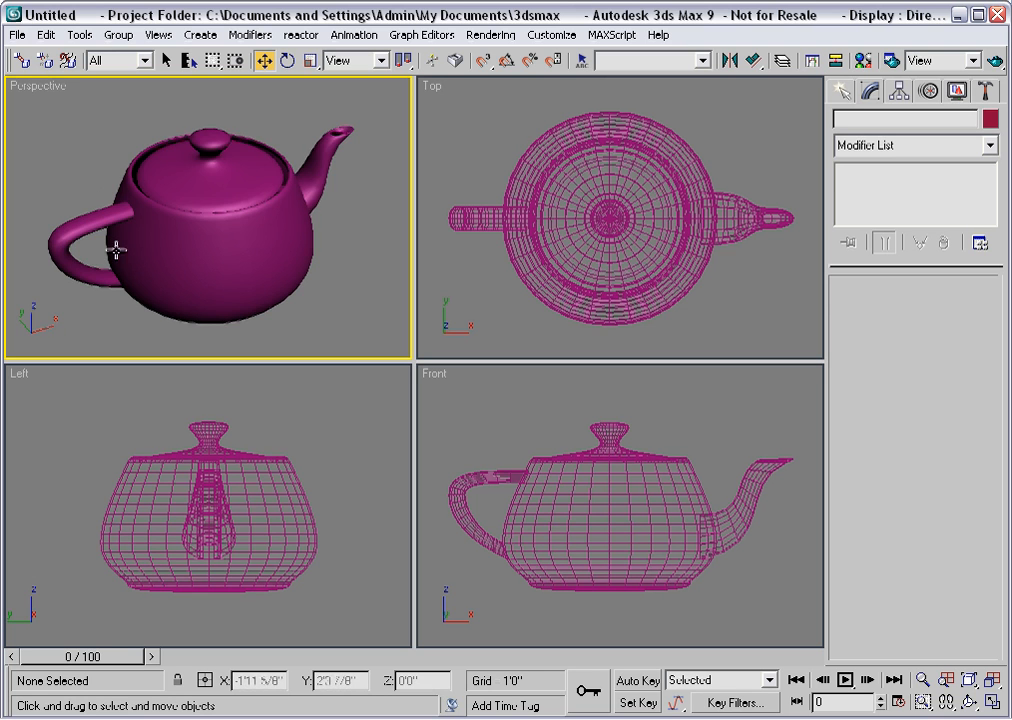
# Configure the Perspective viewport's rendering options to use 2 Lights for default lighting.
pyautogui.keyDown('alt'); pyautogui.moveTo(115, 250); pyautogui.dragTo(255, 345, button='middle'); pyautogui.keyUp('alt')
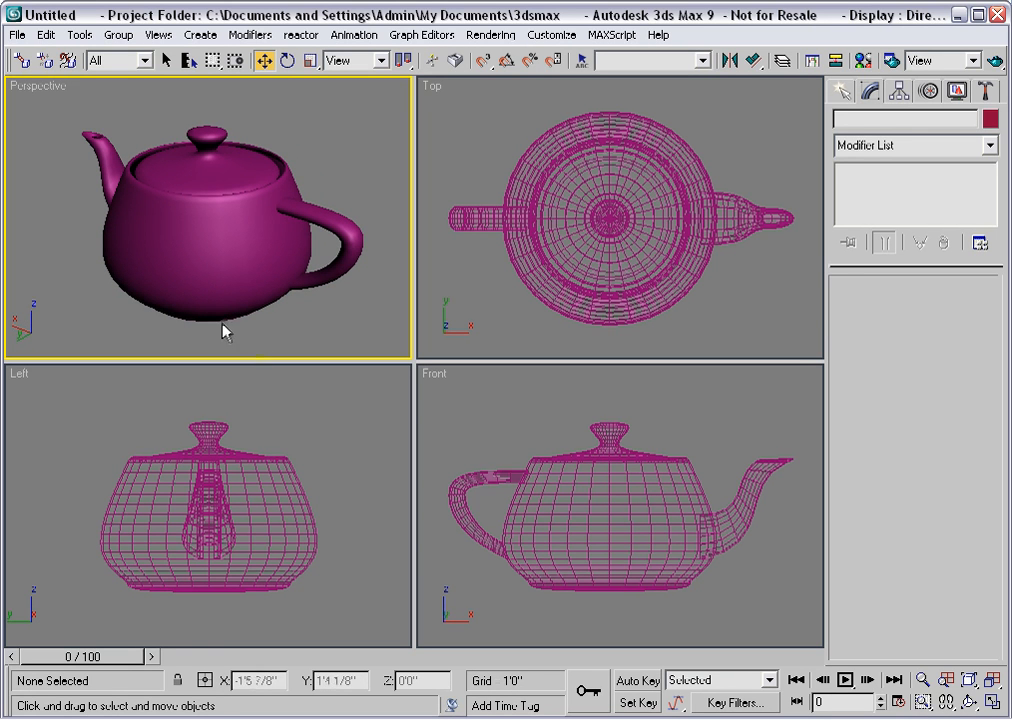
pyautogui.rightClick(35, 89)
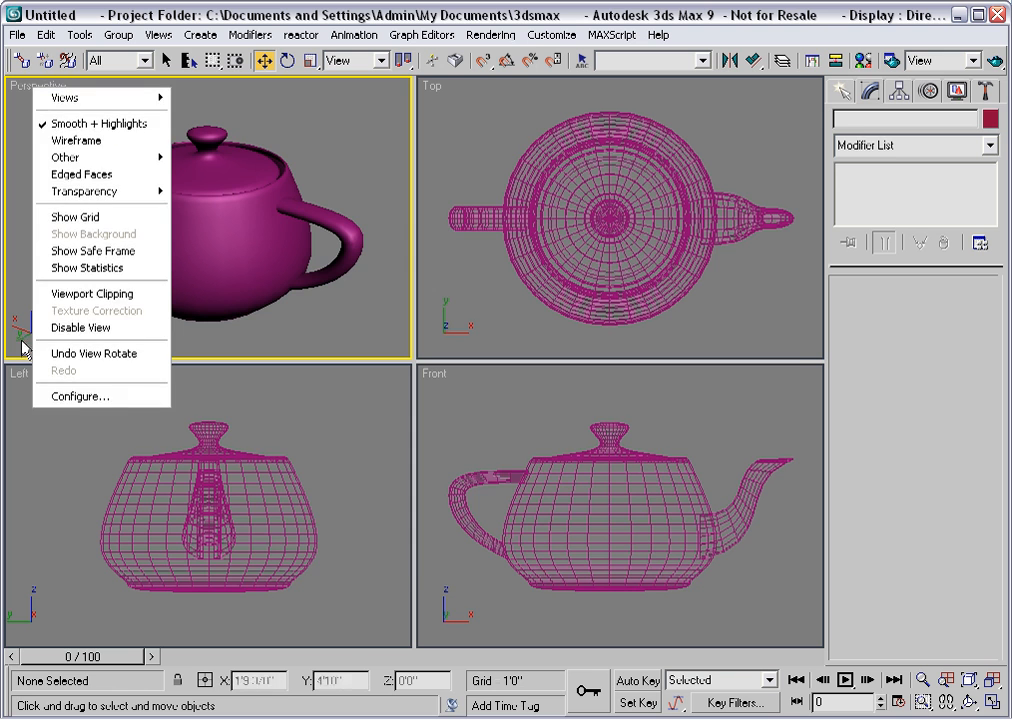
pyautogui.click(55, 397)
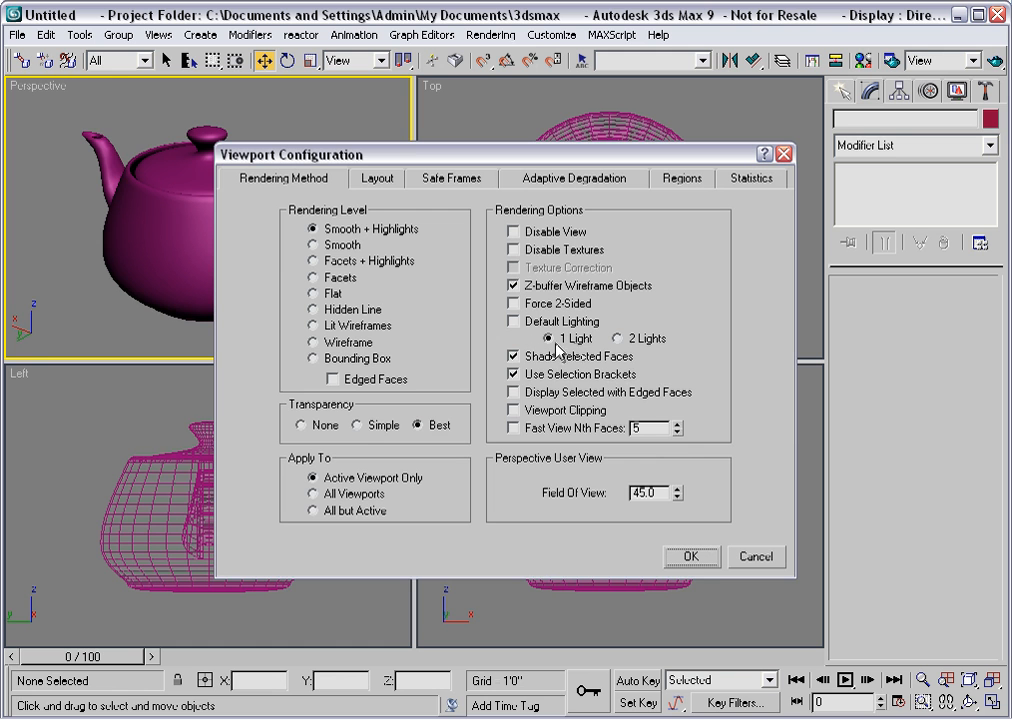
pyautogui.click(617, 339)
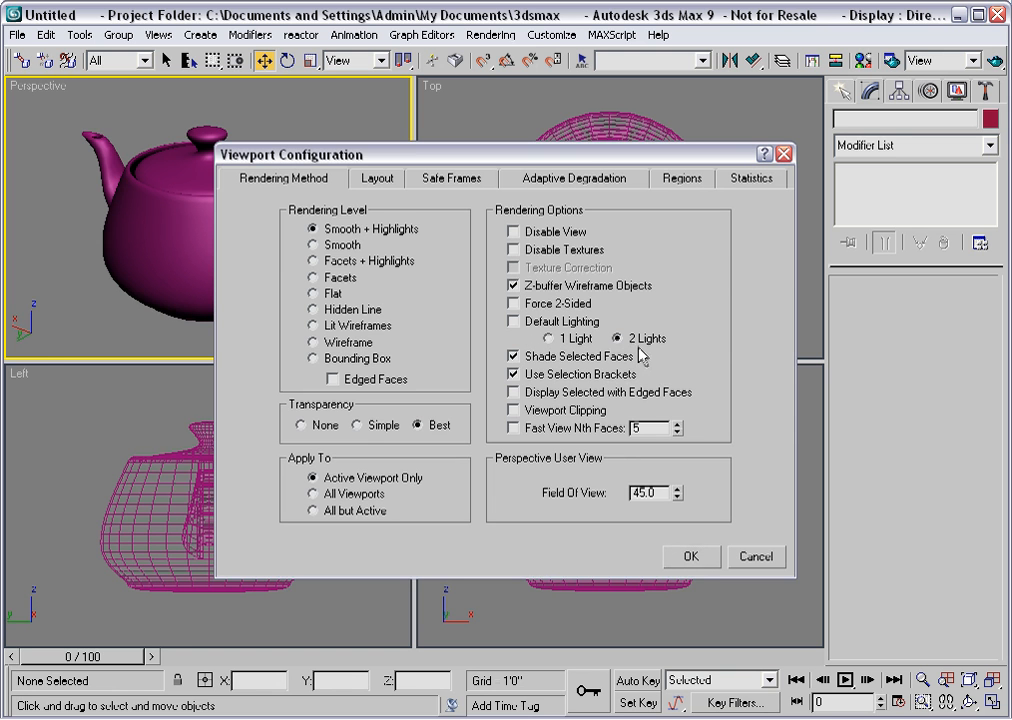
pyautogui.click(691, 558)
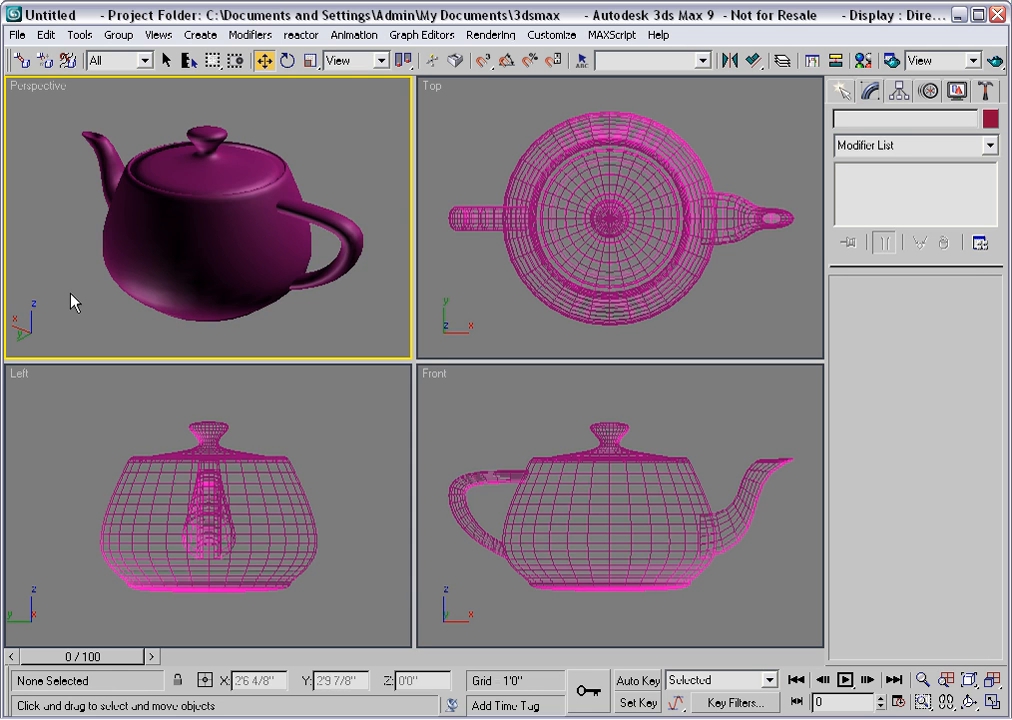
# Add the default key light and default fill light to the scene with a distance scaling of 0.1.
pyautogui.keyDown('alt'); pyautogui.moveTo(75, 298); pyautogui.dragTo(108, 237, button='middle'); pyautogui.keyUp('alt')
pyautogui.keyDown('alt'); pyautogui.moveTo(316, 219); pyautogui.dragTo(187, 271, button='middle'); pyautogui.keyUp('alt')
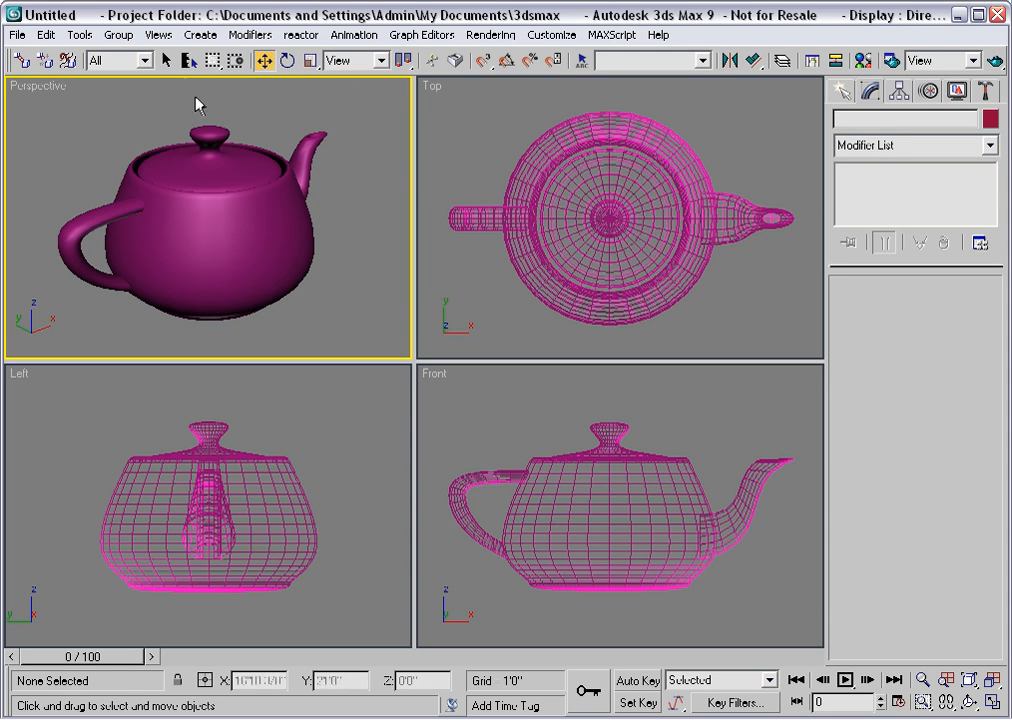
pyautogui.click(156, 35)
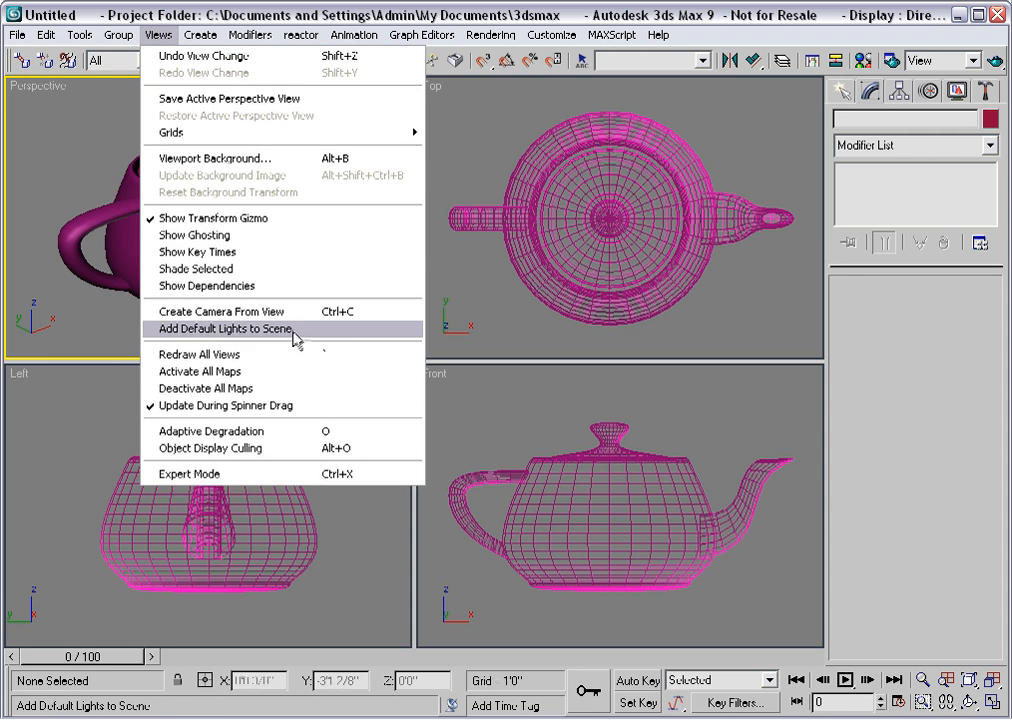
pyautogui.click(298, 331)
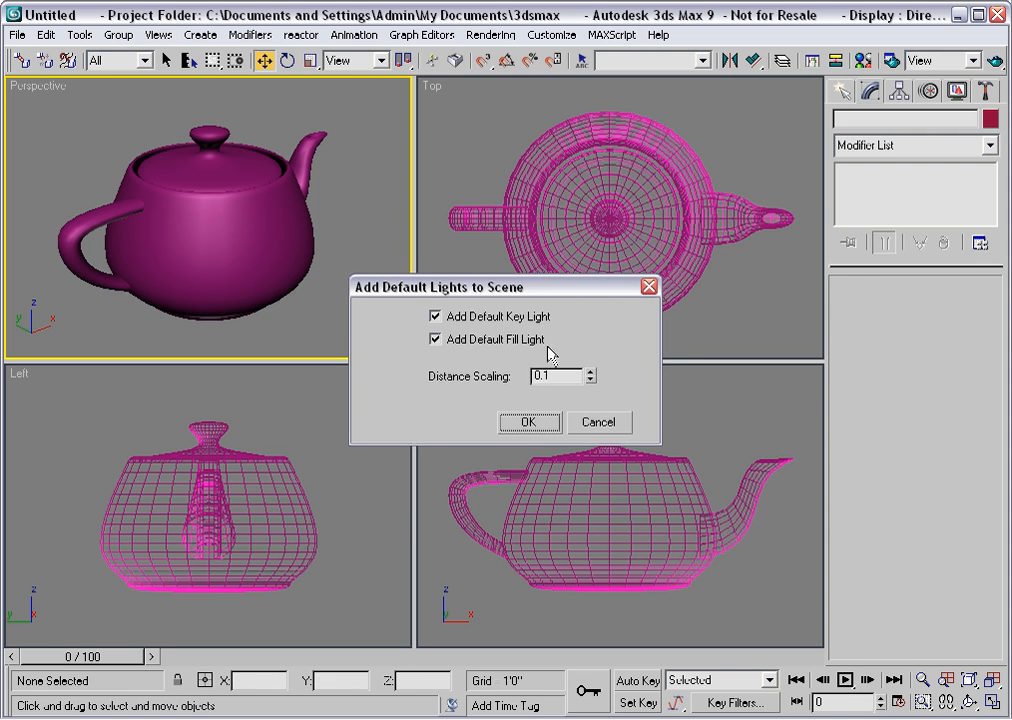
pyautogui.click(533, 422)
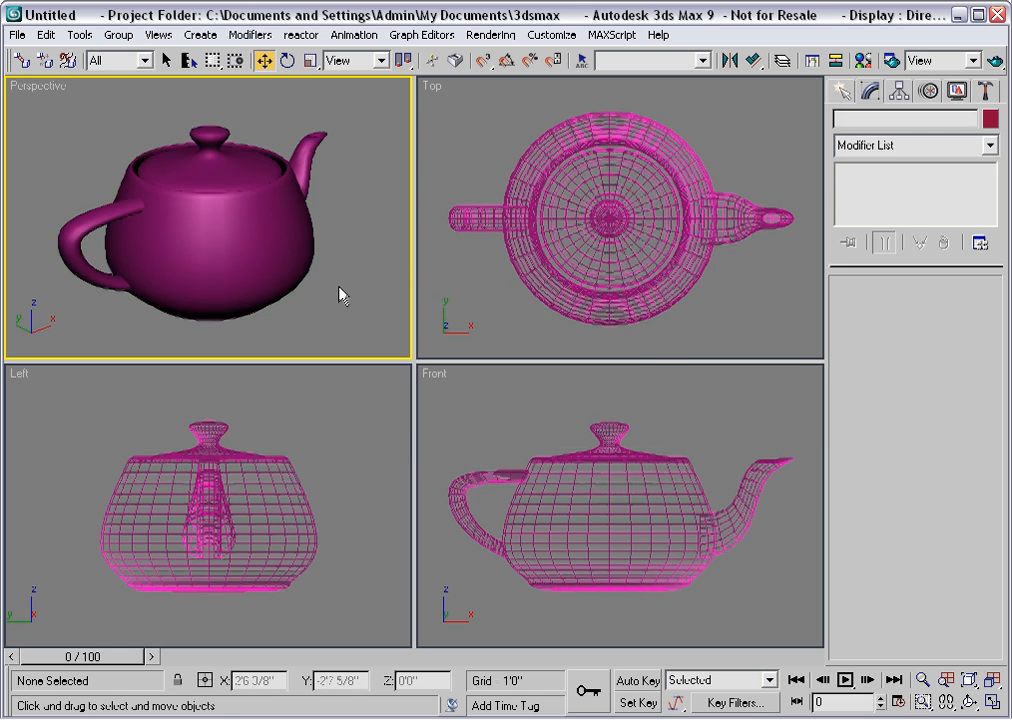
# Move the default key light in the Perspective view to about X -6'6 5/8", Y -9'0 5/8".
pyautogui.hotkey('ctrl', 'shift', 'z')
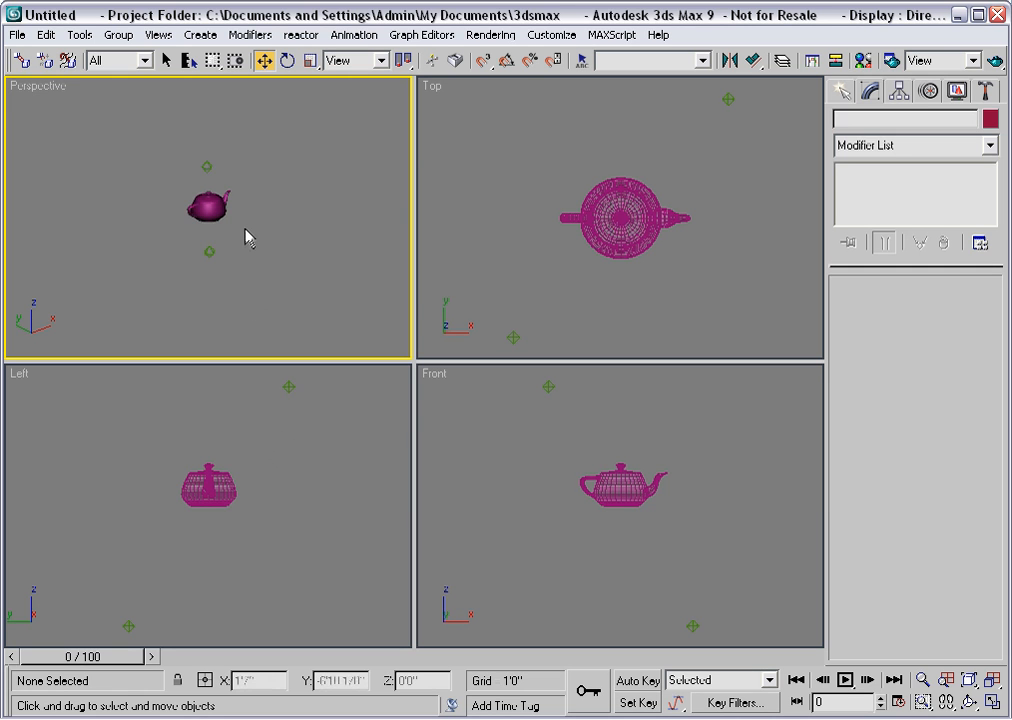
pyautogui.moveTo(246, 228); pyautogui.dragTo(208, 278, button='middle')
pyautogui.scroll(5, 242, 248)
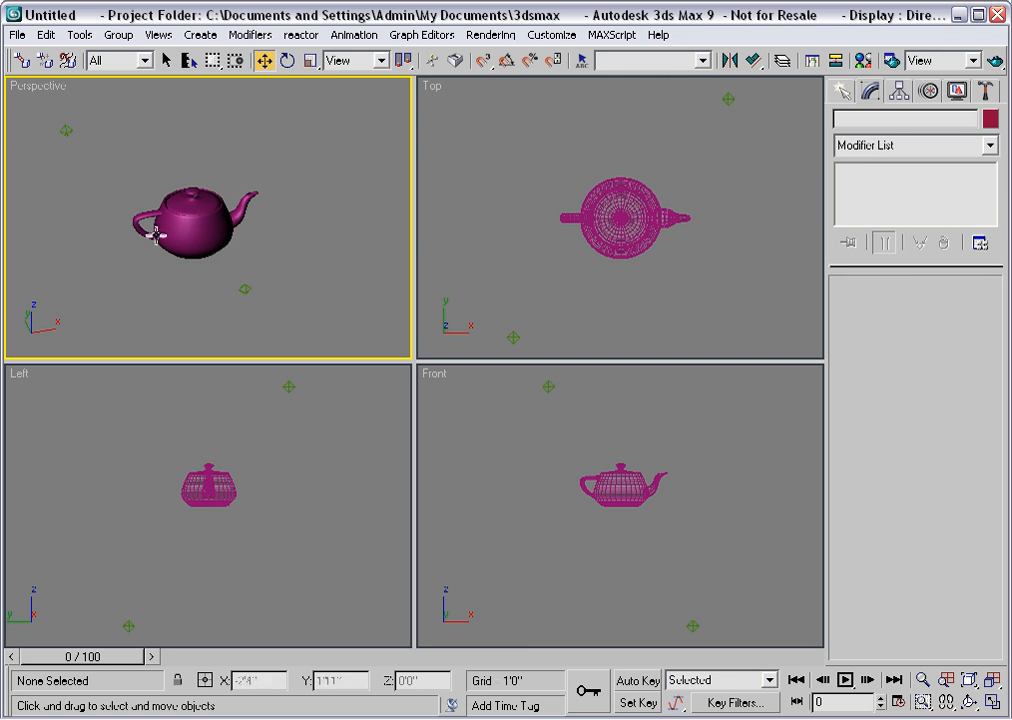
pyautogui.click(66, 133)
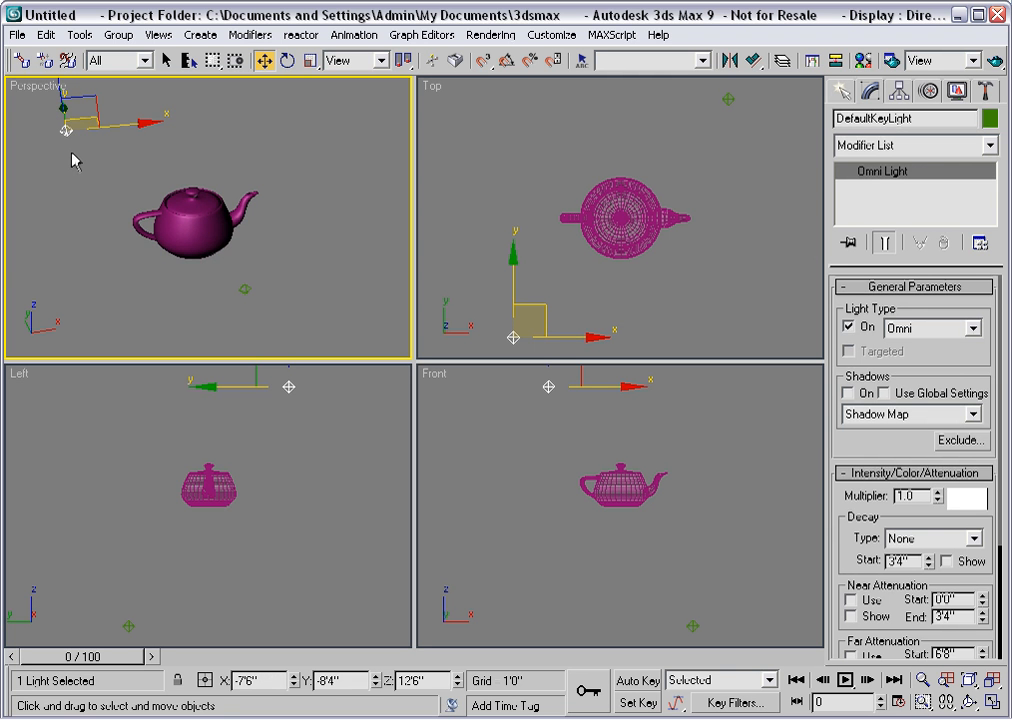
pyautogui.scroll(3, 113, 183)
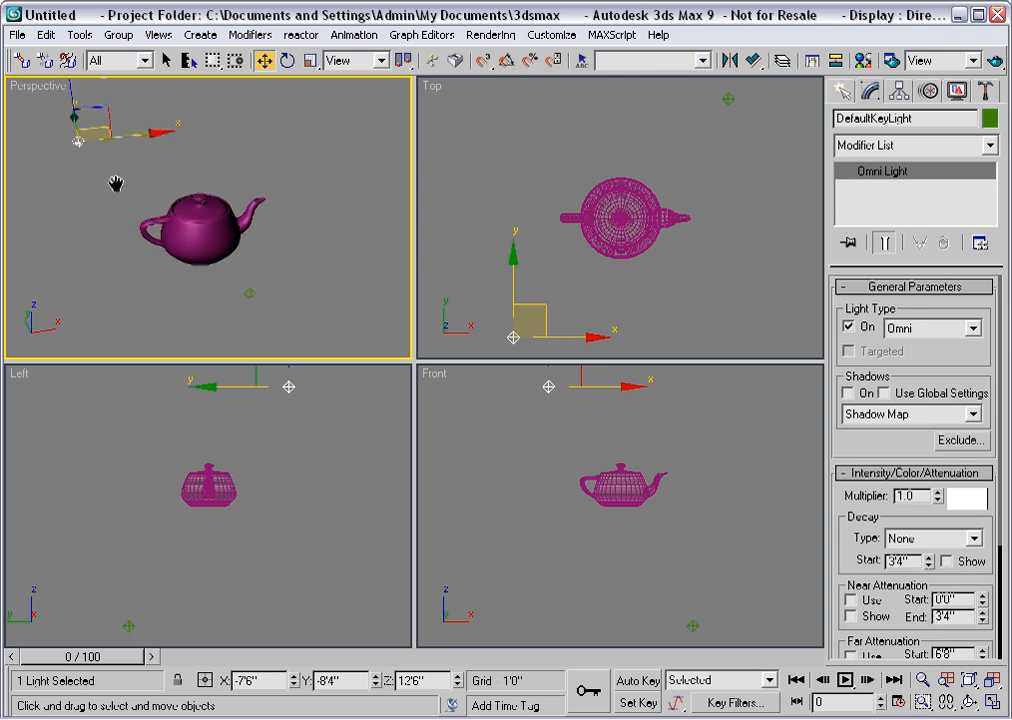
pyautogui.moveTo(129, 192); pyautogui.dragTo(149, 194, button='middle')
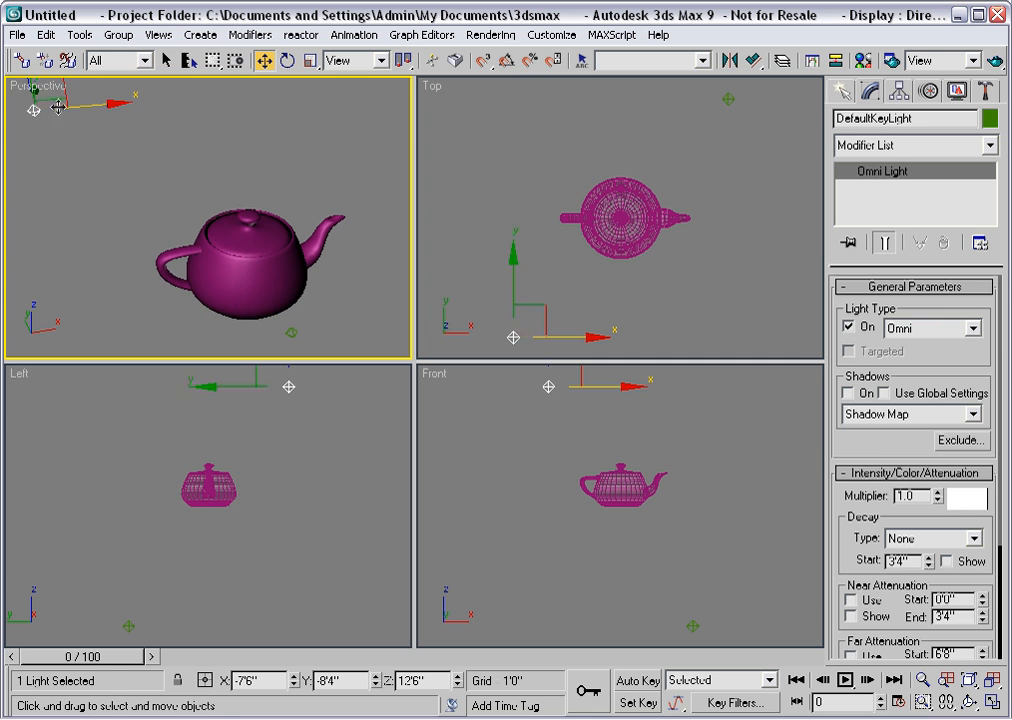
pyautogui.moveTo(40, 110); pyautogui.dragTo(119, 133)
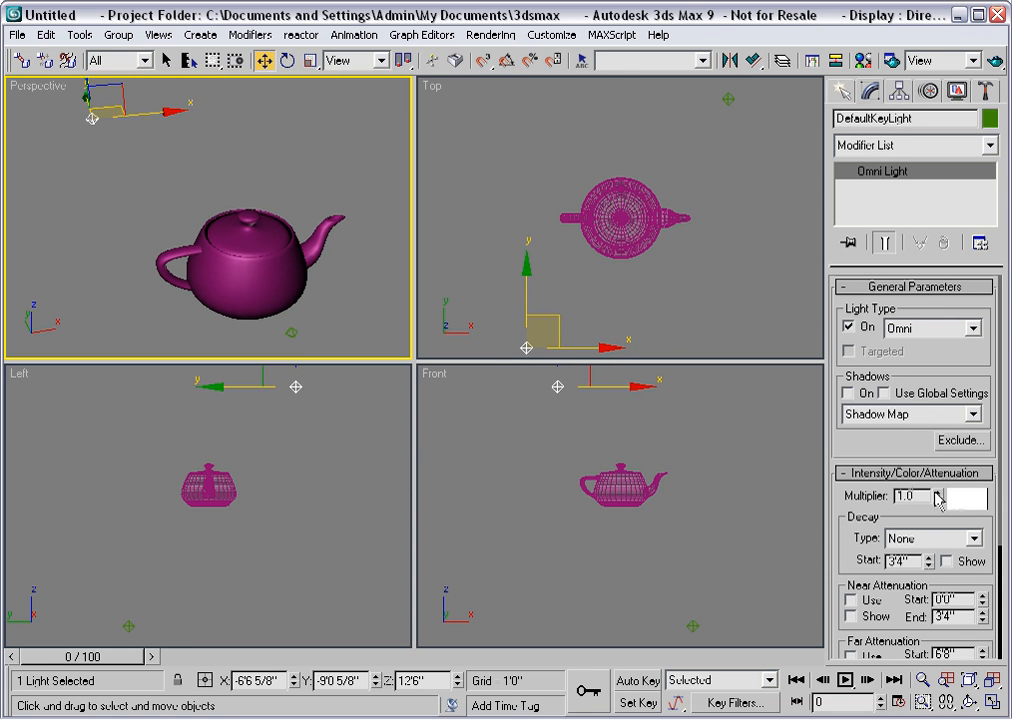
# Try green, yellow and blue as the key light's color, and reset it to white.
pyautogui.click(961, 508)
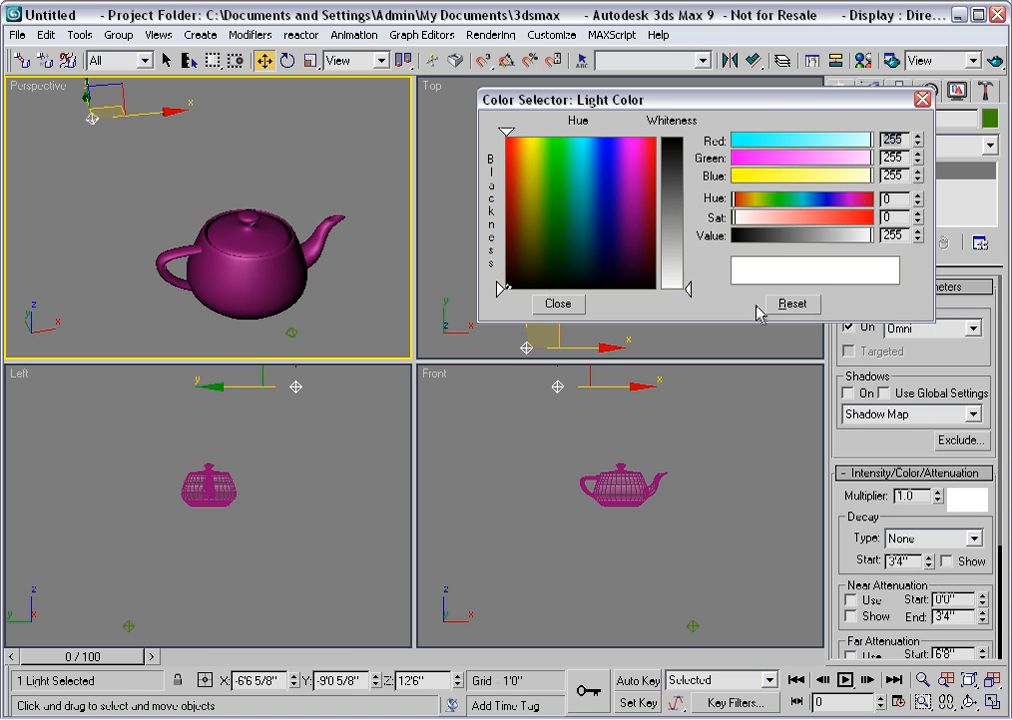
pyautogui.click(870, 237)
pyautogui.moveTo(870, 238)
pyautogui.mouseDown()
pyautogui.moveTo(827, 238)
pyautogui.moveTo(876, 239)
pyautogui.mouseUp()
pyautogui.click(557, 147)
pyautogui.click(689, 158)
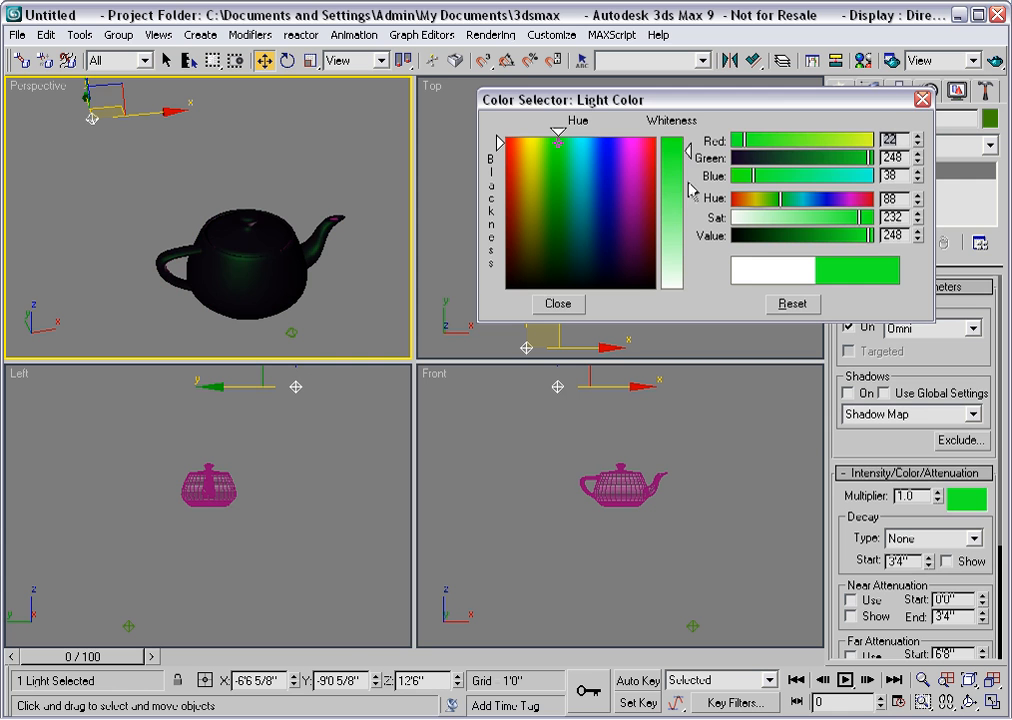
pyautogui.moveTo(689, 193)
pyautogui.mouseDown()
pyautogui.moveTo(689, 208)
pyautogui.moveTo(691, 182)
pyautogui.mouseUp()
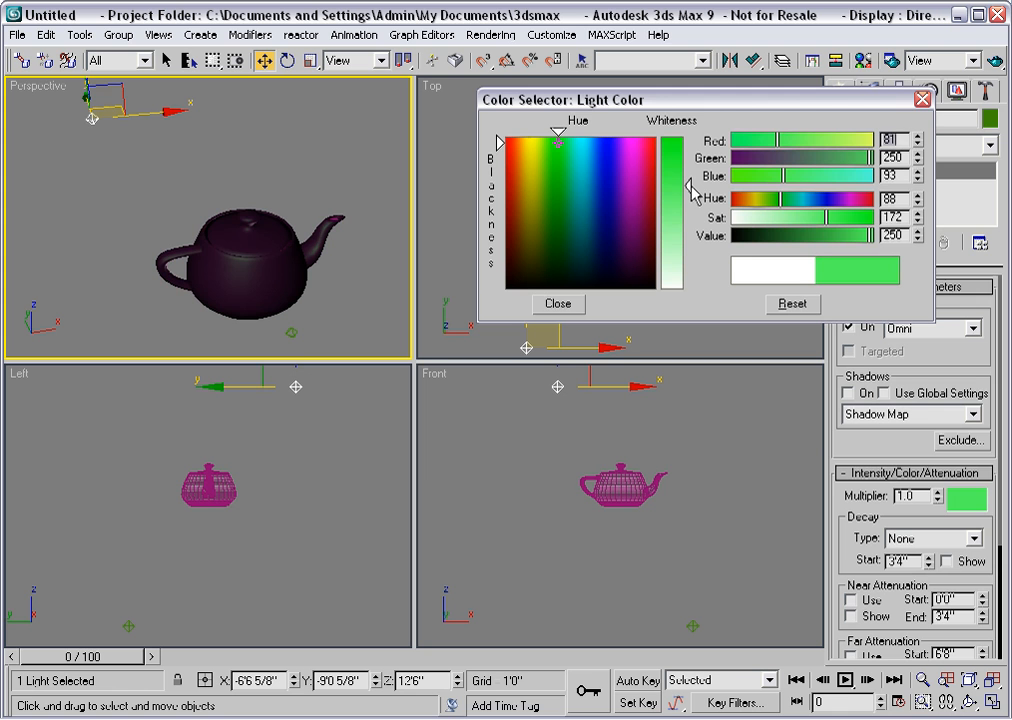
pyautogui.moveTo(558, 134); pyautogui.dragTo(532, 137)
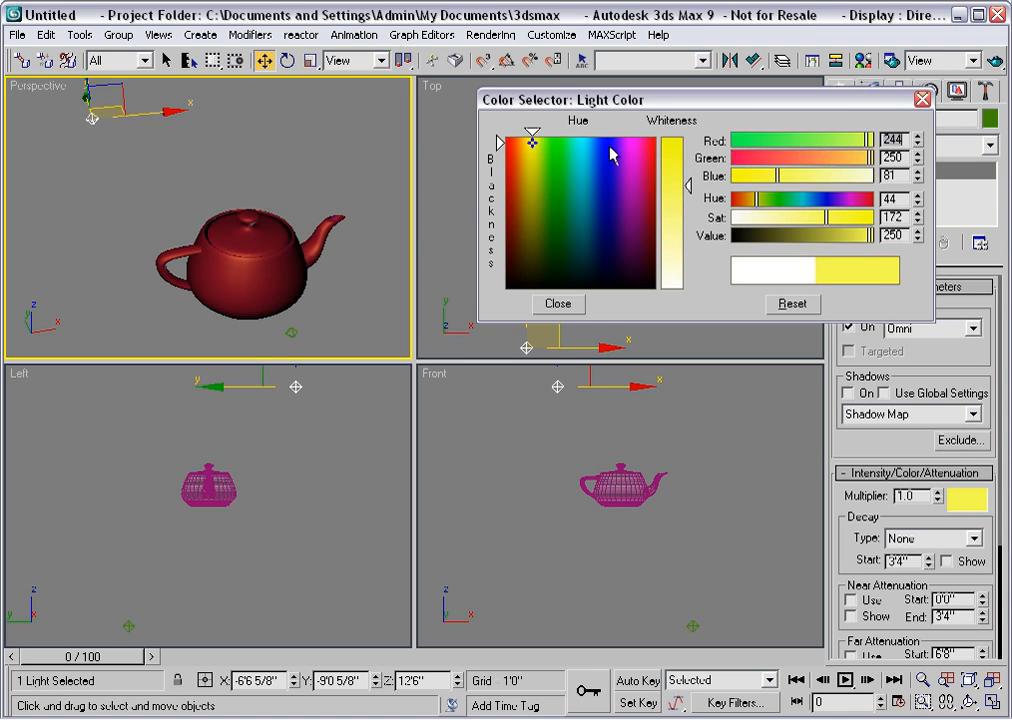
pyautogui.moveTo(688, 186); pyautogui.dragTo(689, 177)
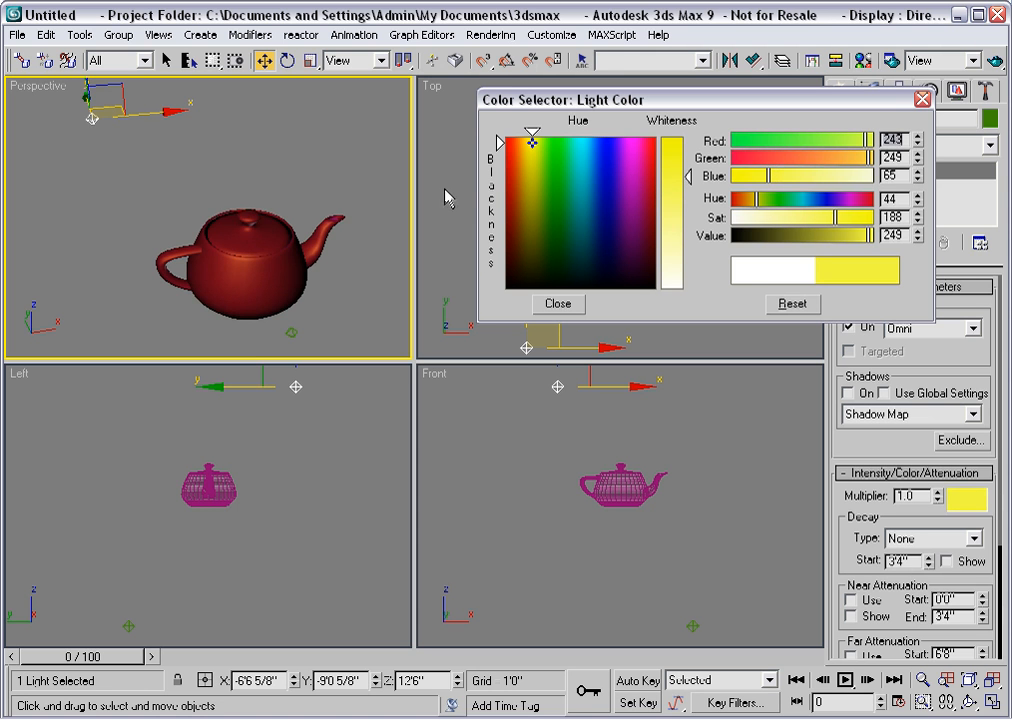
pyautogui.click(607, 144)
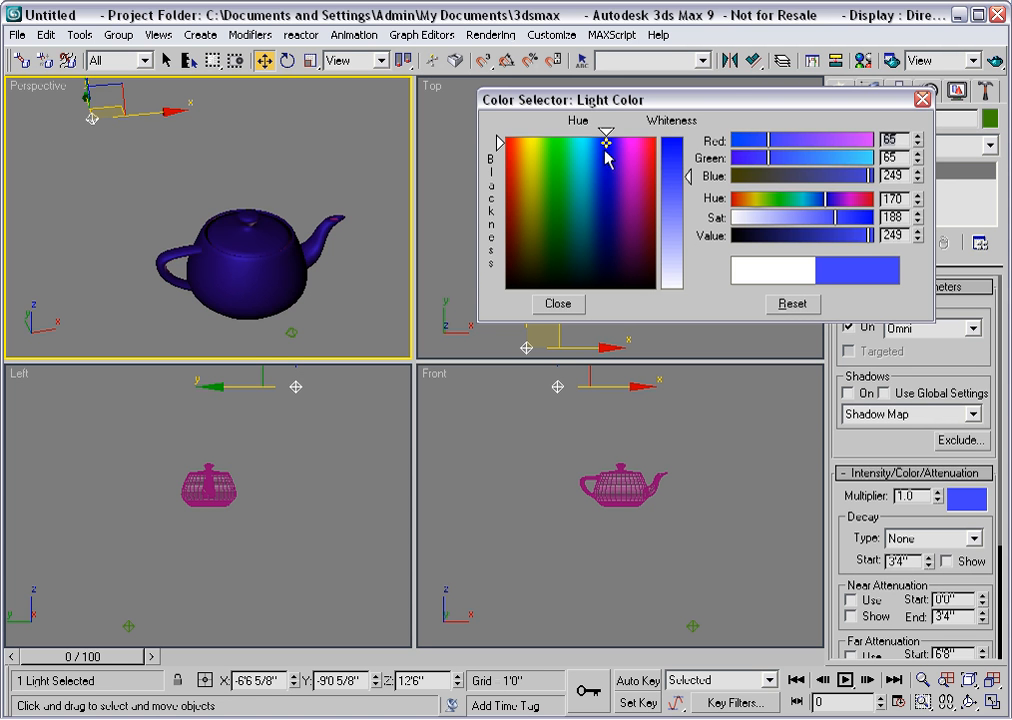
pyautogui.click(782, 302)
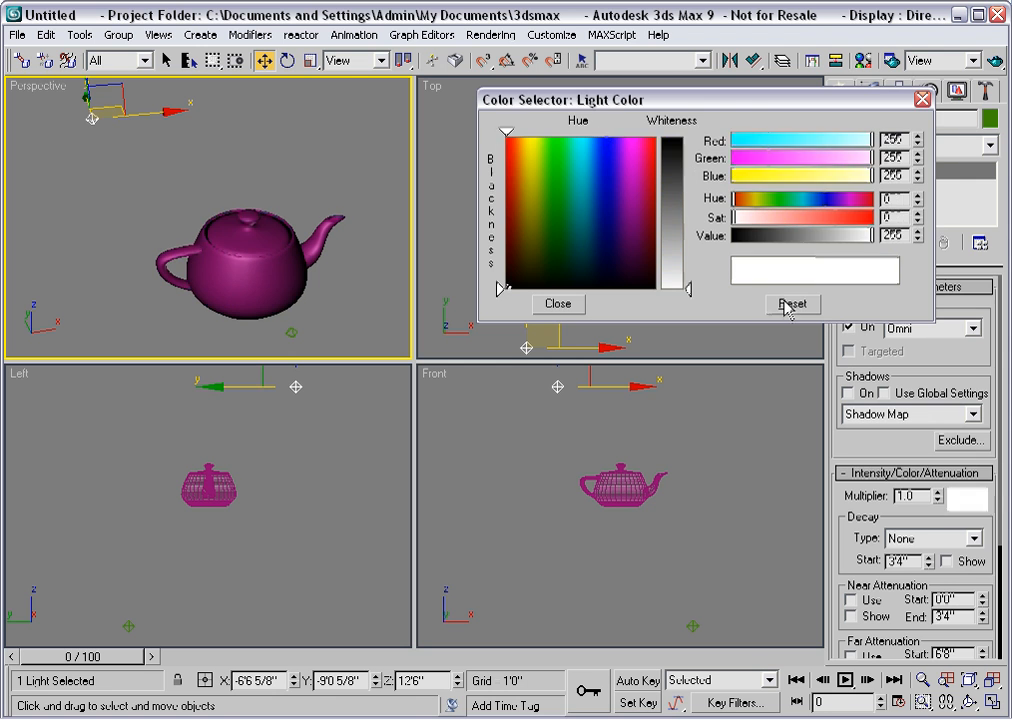
pyautogui.click(557, 303)
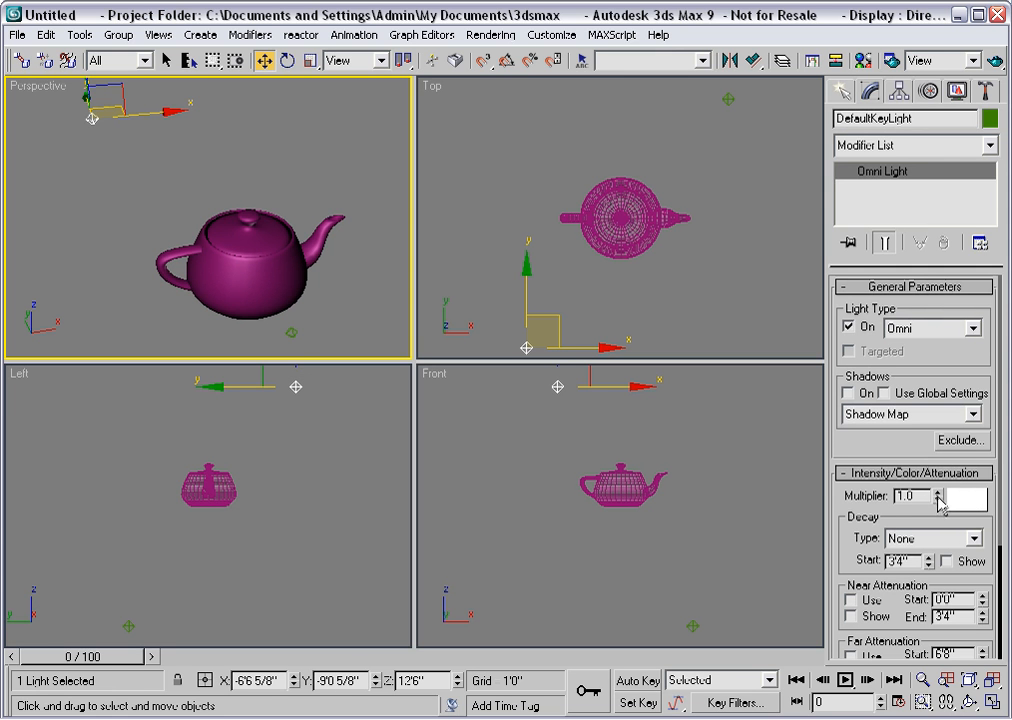
# Try a multiplier of 1.57 on the key light, and set it back to 1.0.
pyautogui.moveTo(939, 503); pyautogui.dragTo(937, 439)
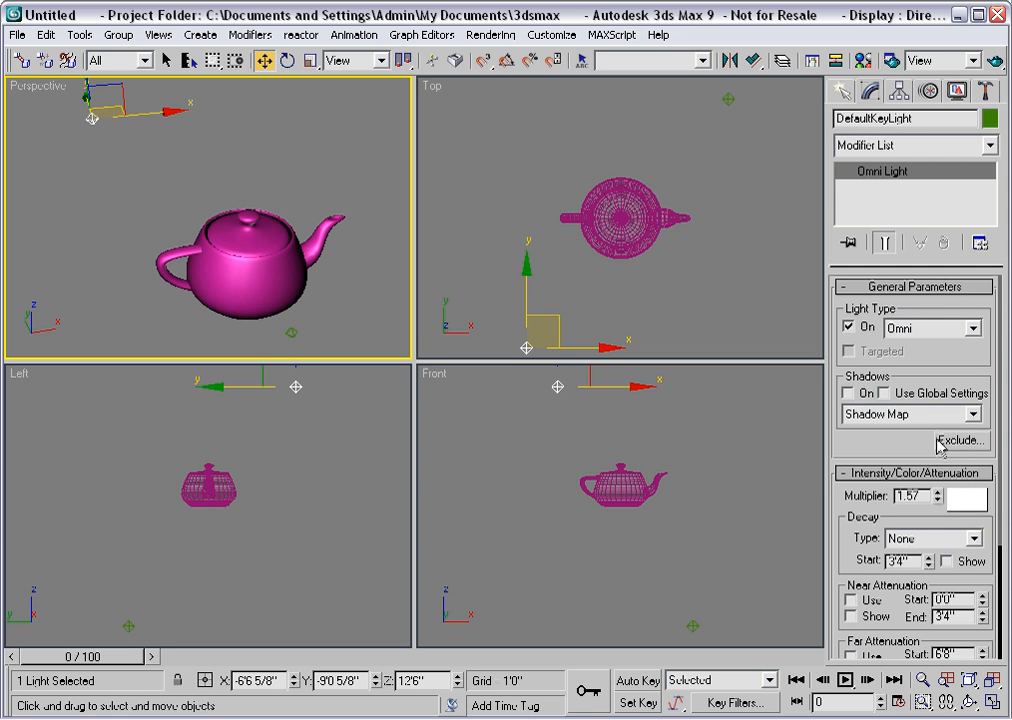
pyautogui.doubleClick(918, 495)
pyautogui.write('1')
pyautogui.press('Return')
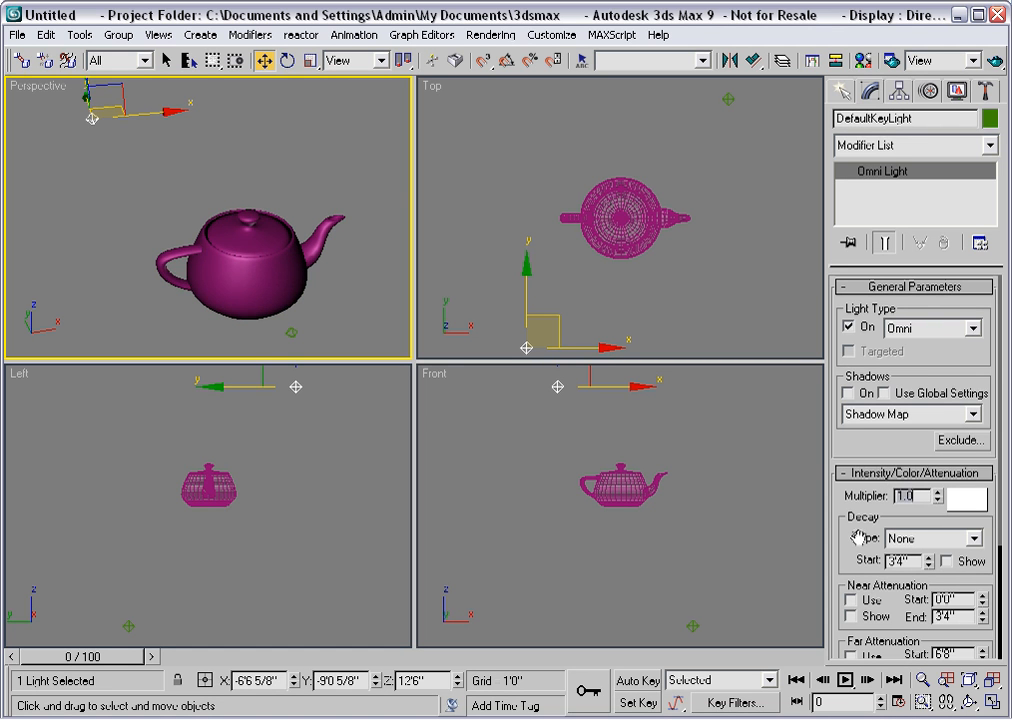
pyautogui.scroll(-3, 855, 537)
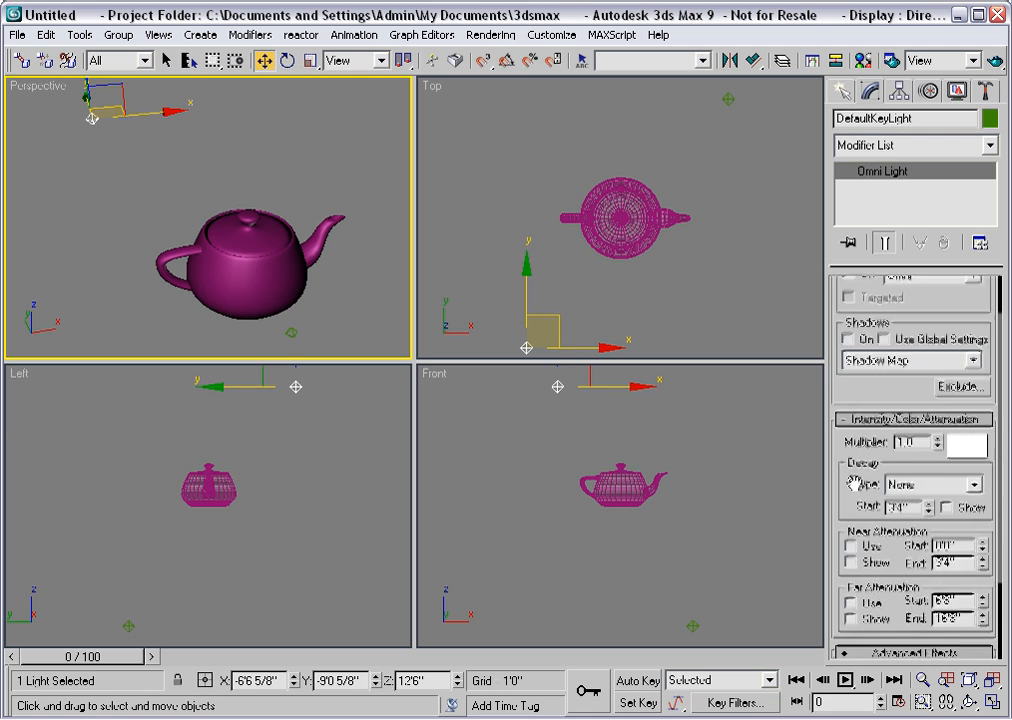